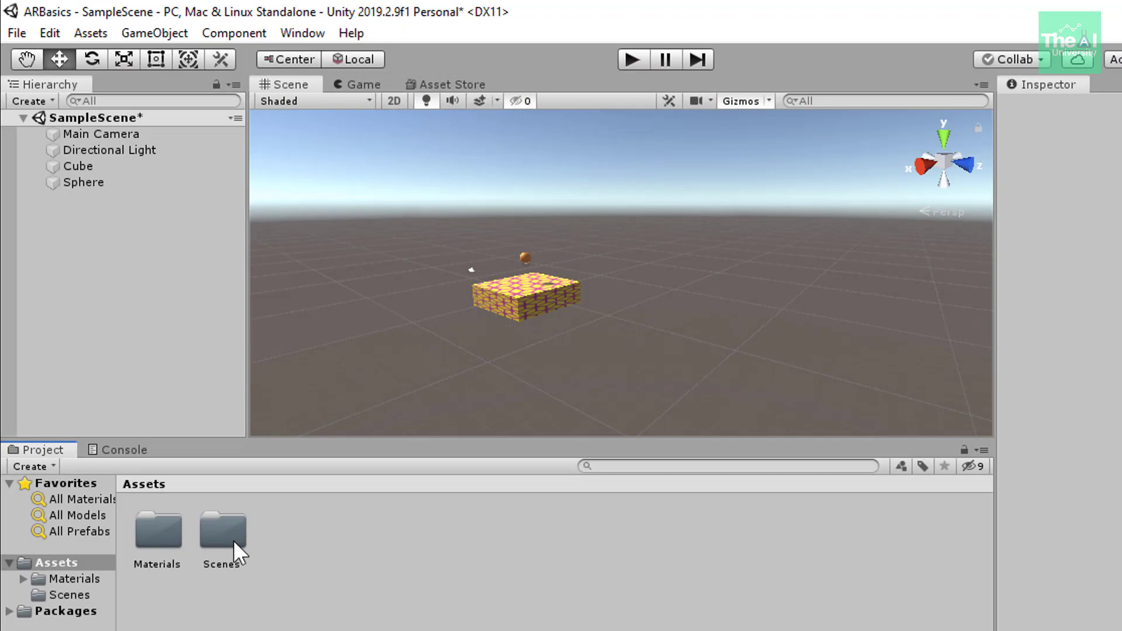
# - Drag the scene's textured Cube into Assets to make it a Cube prefab asset
pyautogui.click(77, 168)
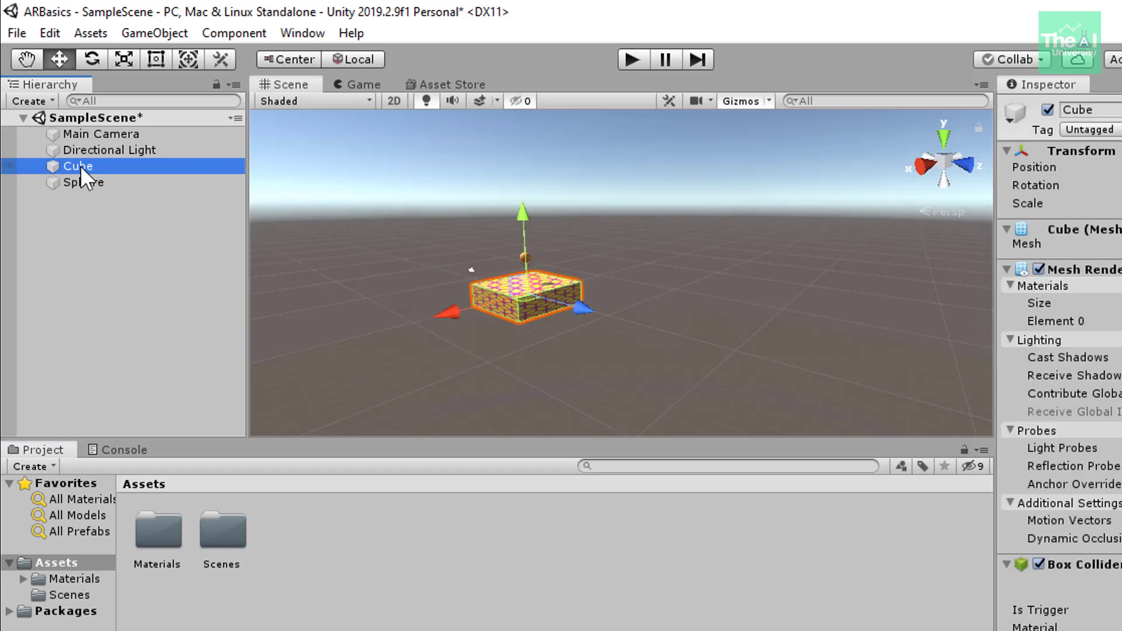
pyautogui.moveTo(80, 164); pyautogui.dragTo(314, 552)
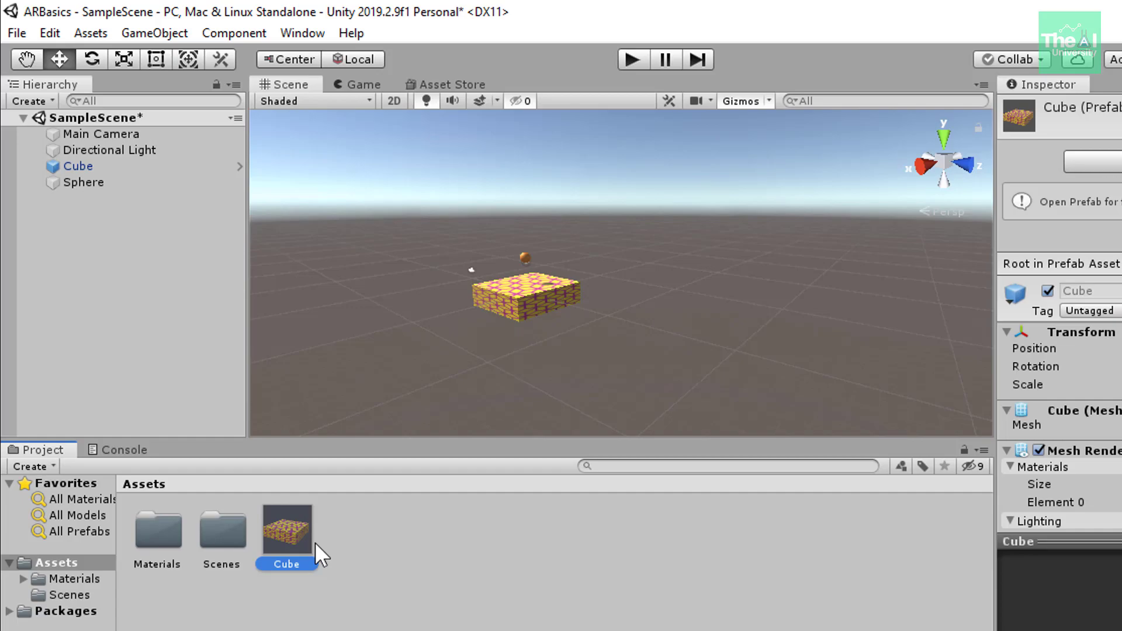
# - Create a new folder named Prefab in Assets and move the Cube prefab into it
pyautogui.rightClick(406, 571)
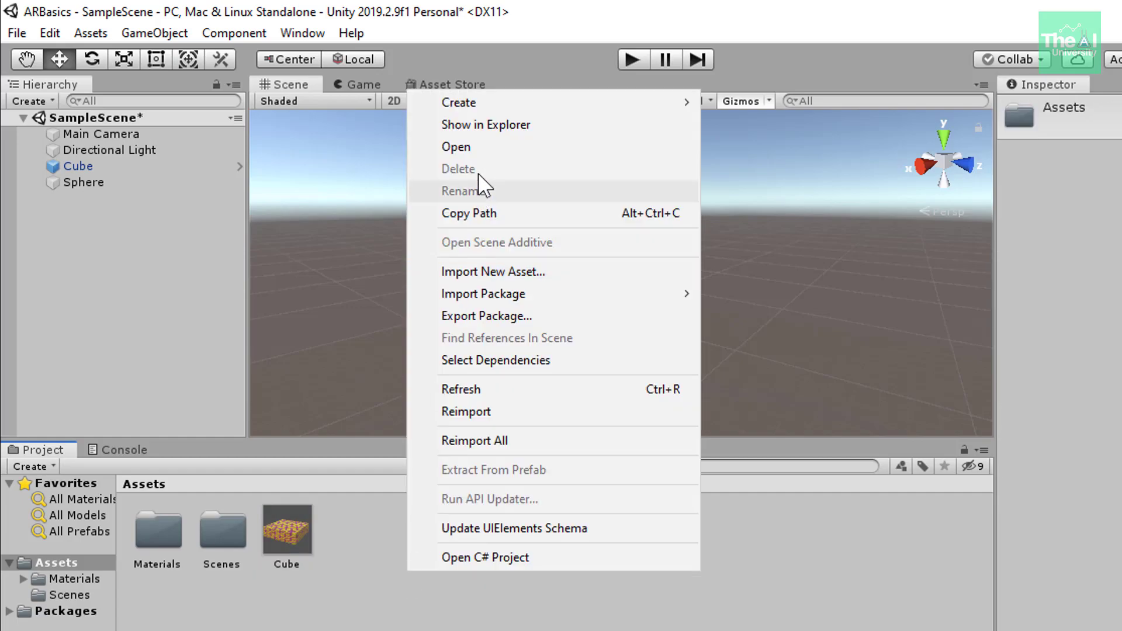
pyautogui.moveTo(490, 108)
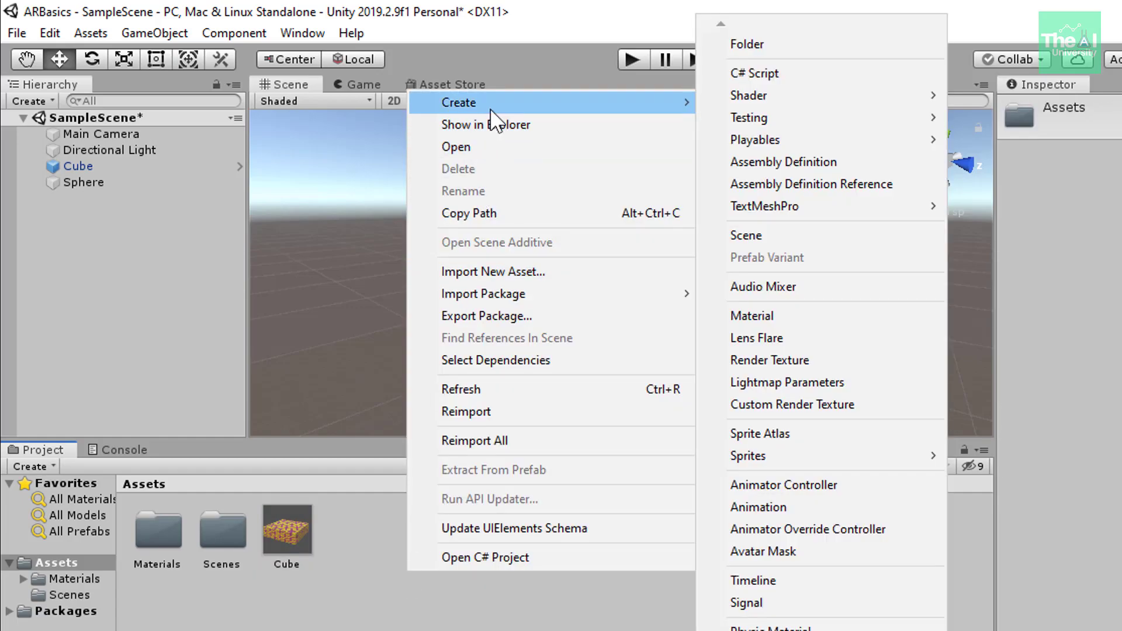
pyautogui.click(767, 50)
pyautogui.write('Prefab')
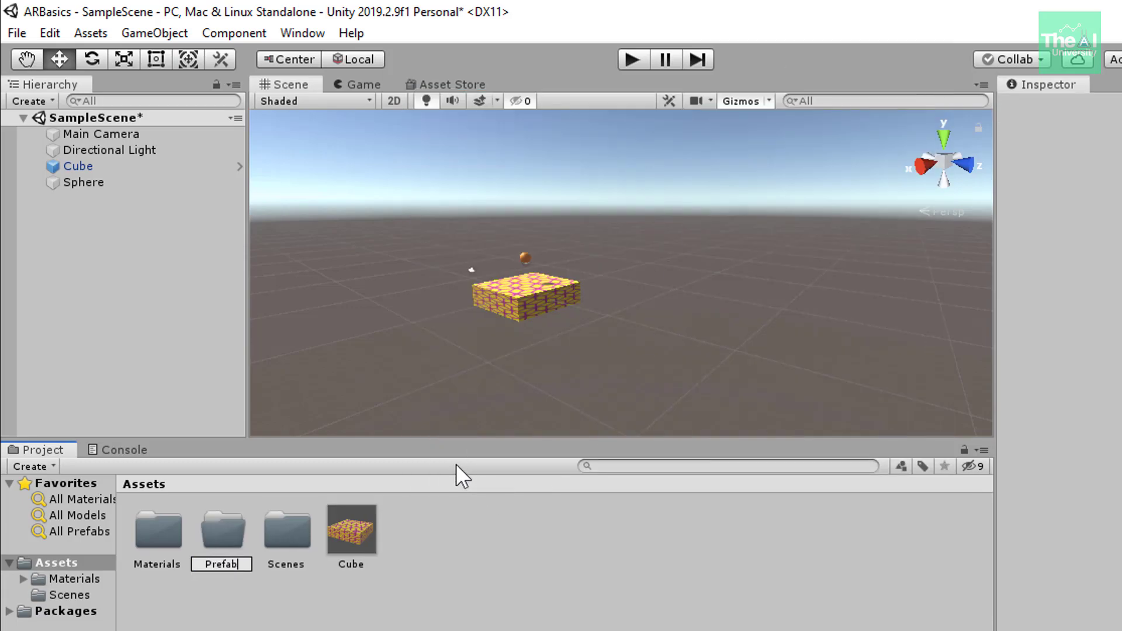
pyautogui.press('Return')
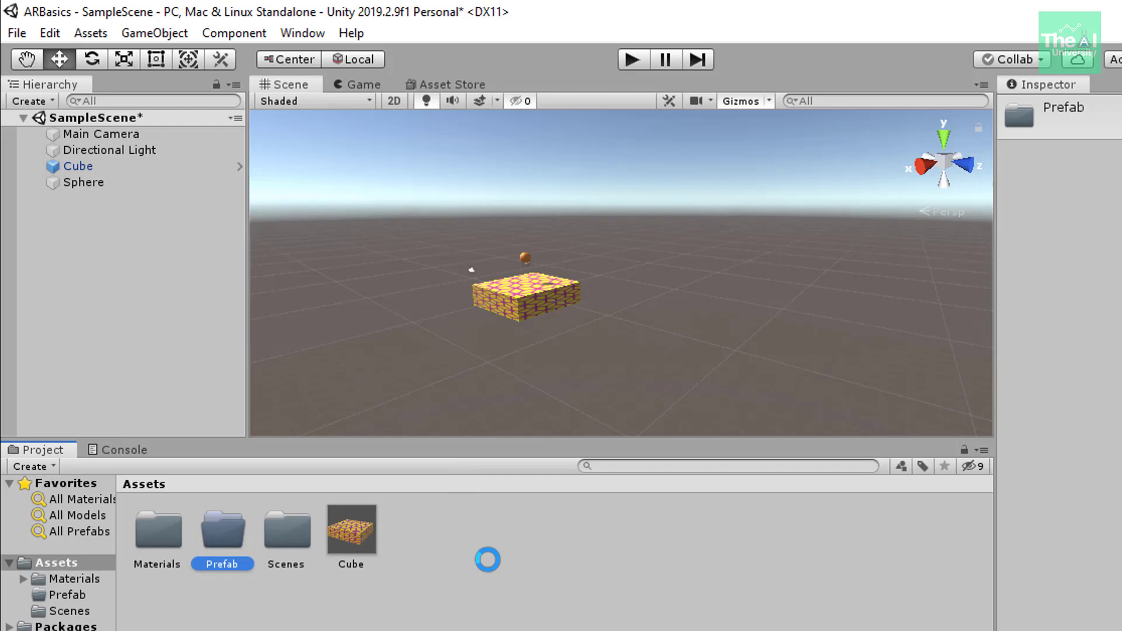
pyautogui.moveTo(360, 534); pyautogui.dragTo(225, 541)
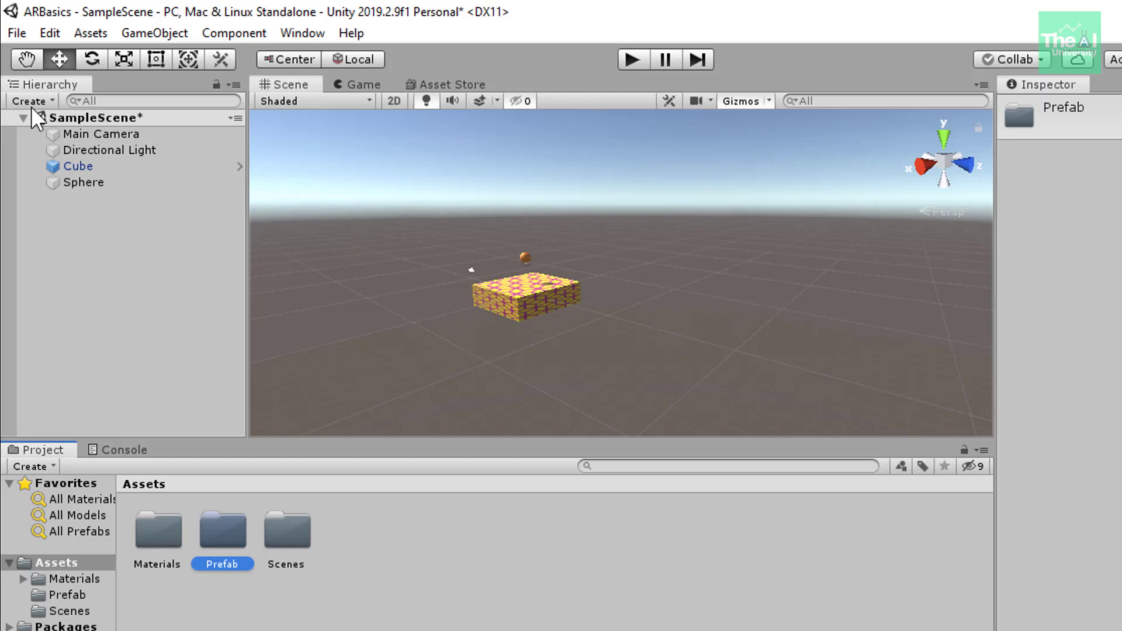
pyautogui.click(79, 167)
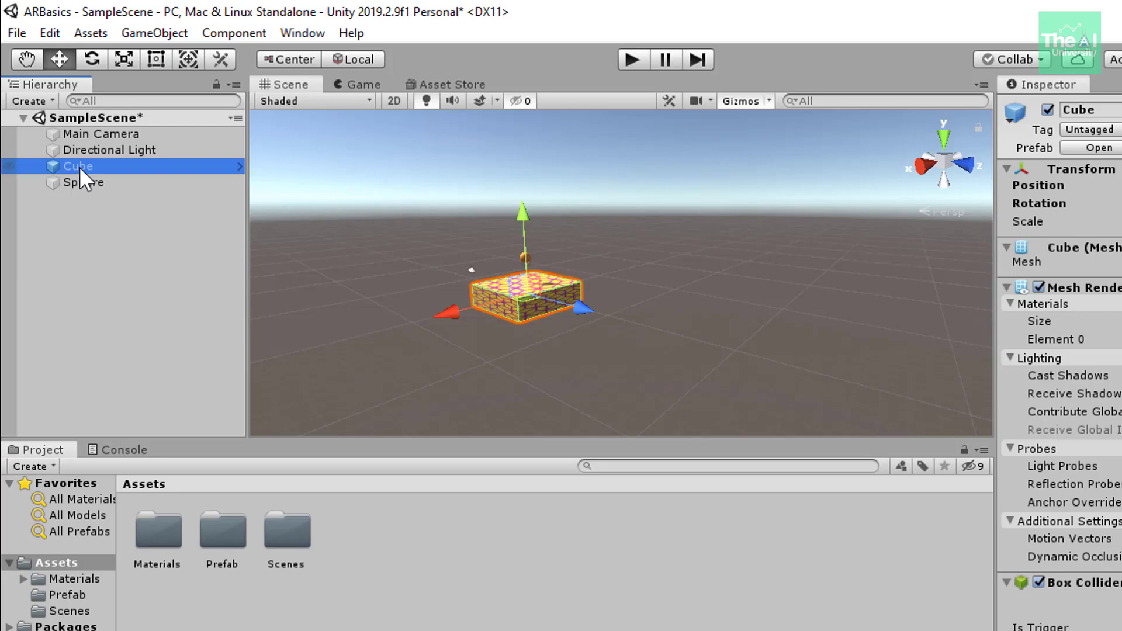
# - Delete the scene Cube and place two Cube prefab instances, Cube and Cube (1), from the Prefab folder
pyautogui.press('Delete')
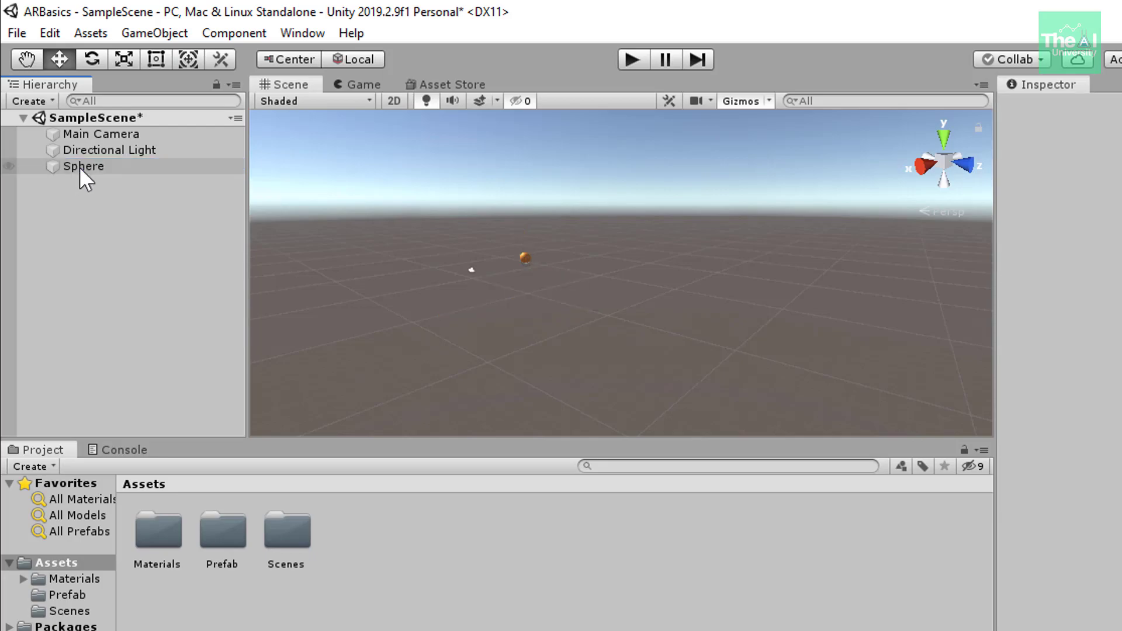
pyautogui.doubleClick(220, 526)
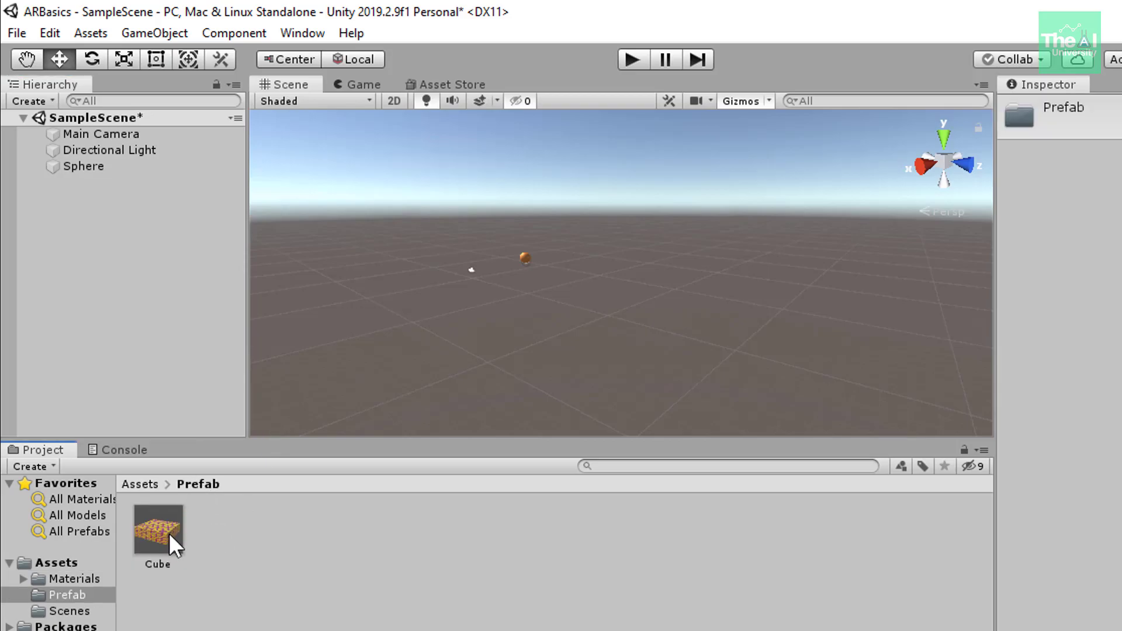
pyautogui.moveTo(167, 535); pyautogui.dragTo(121, 175)
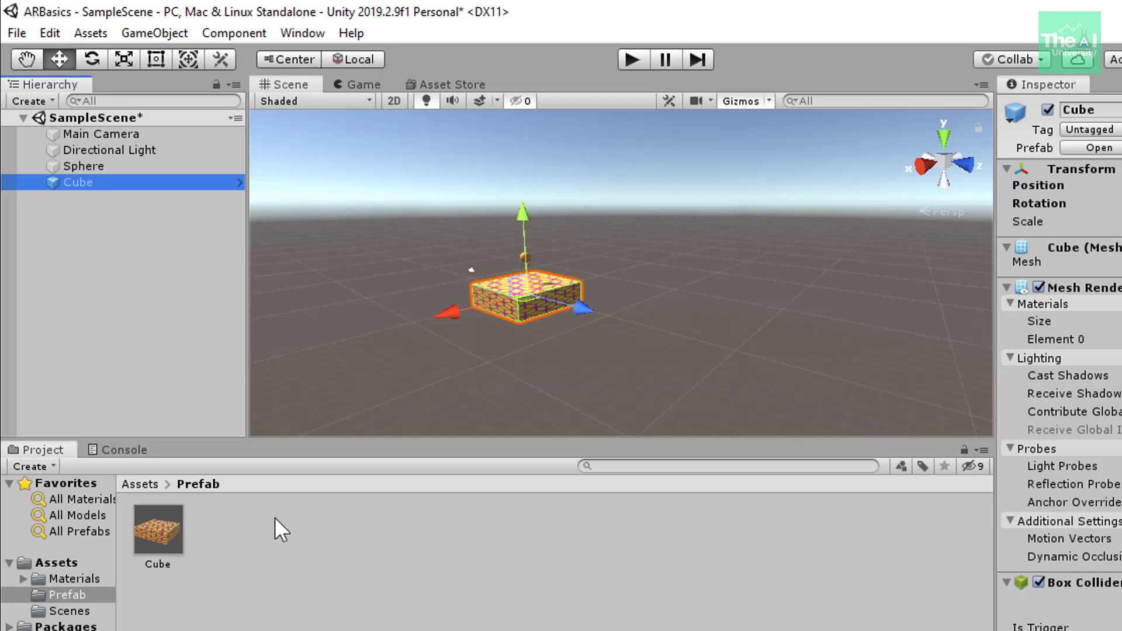
pyautogui.moveTo(154, 540); pyautogui.dragTo(113, 284)
pyautogui.moveTo(108, 195); pyautogui.dragTo(108, 191)
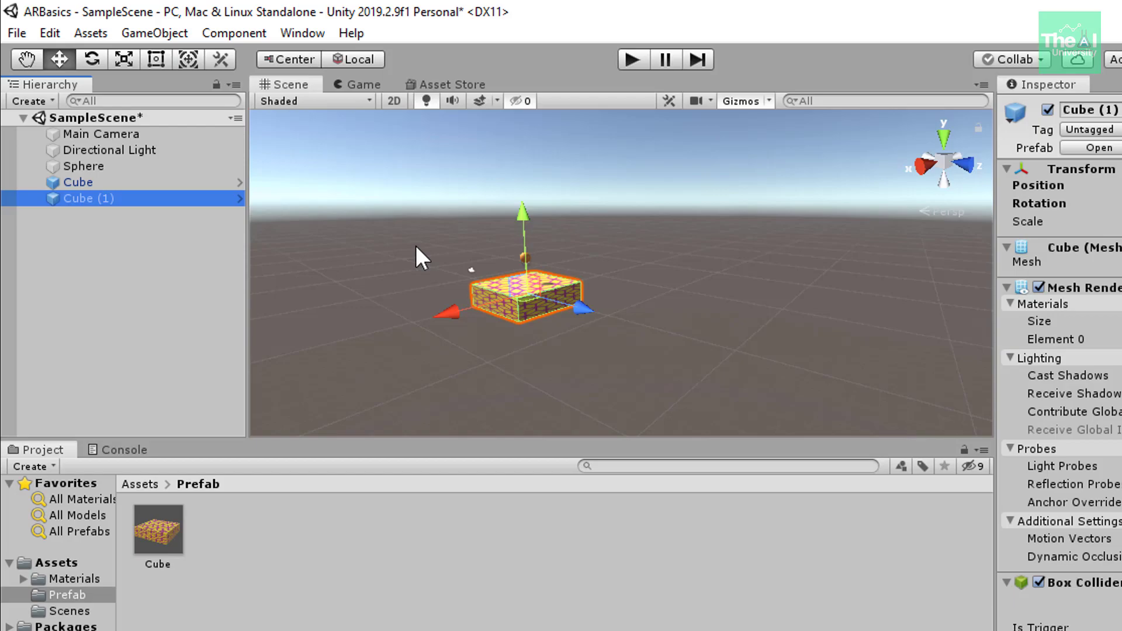
# - Move Cube (1) to the left along the X axis
pyautogui.click(107, 191)
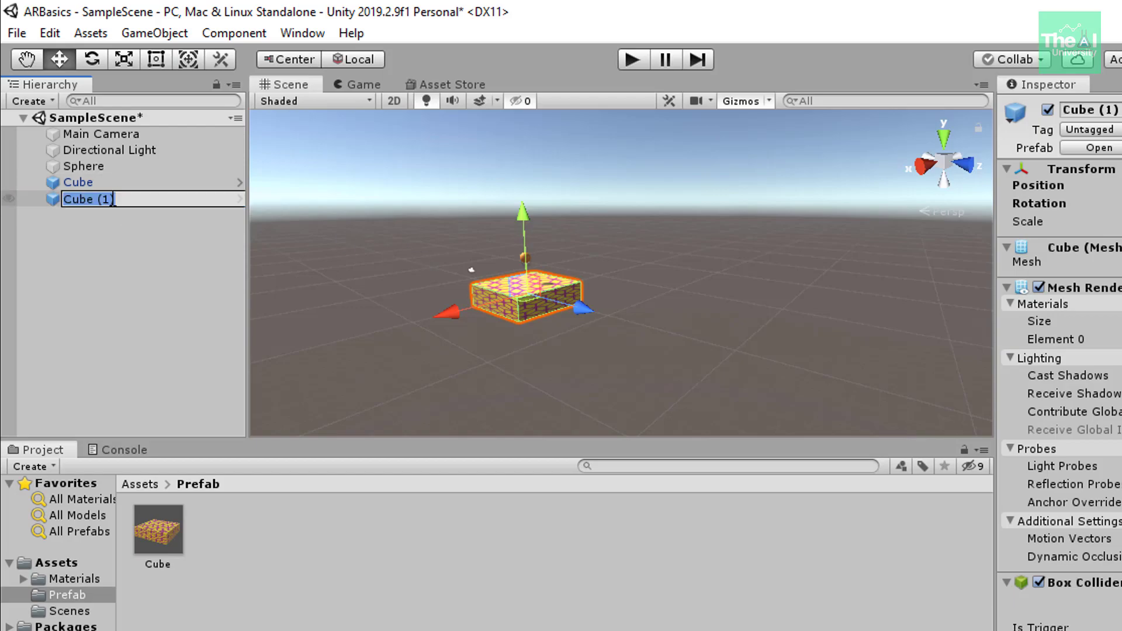
pyautogui.click(71, 212)
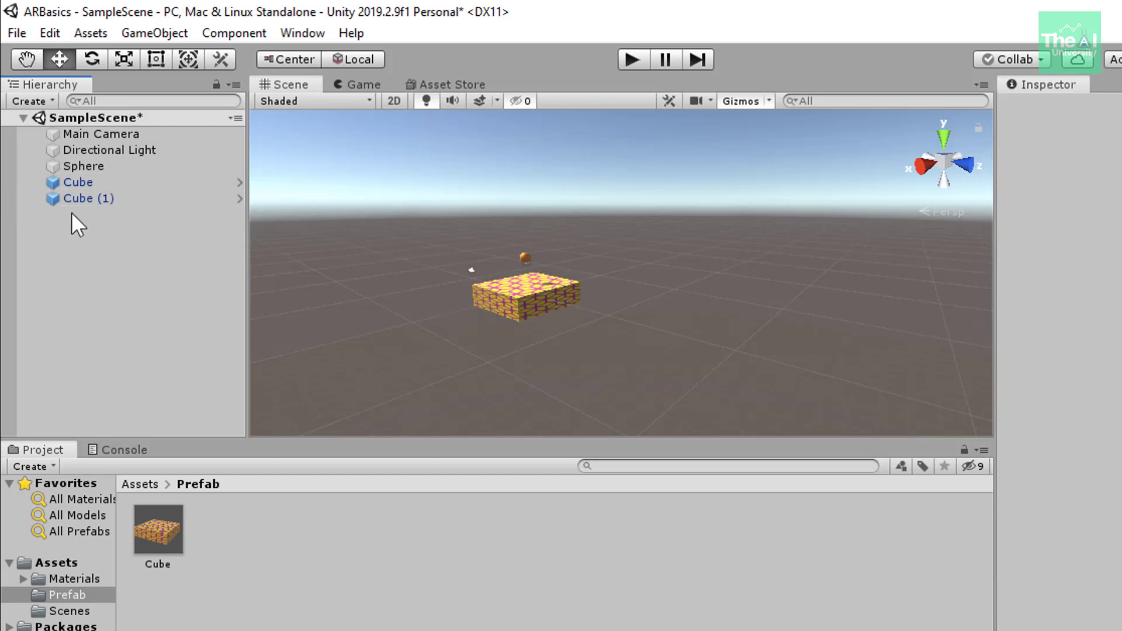
pyautogui.click(83, 198)
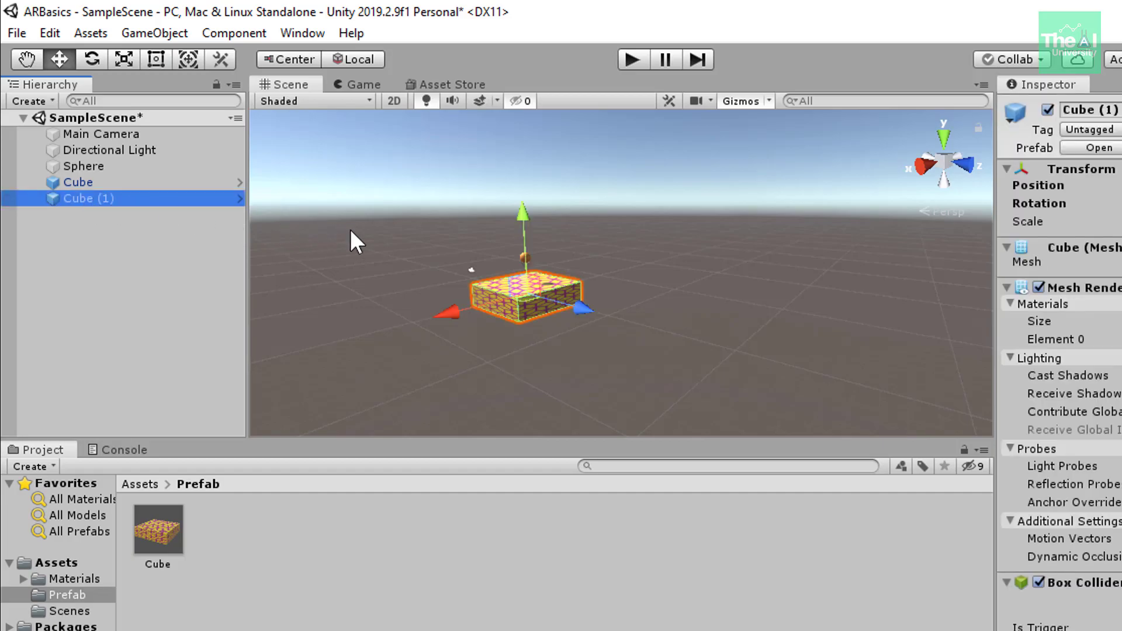
pyautogui.moveTo(446, 315); pyautogui.dragTo(447, 316)
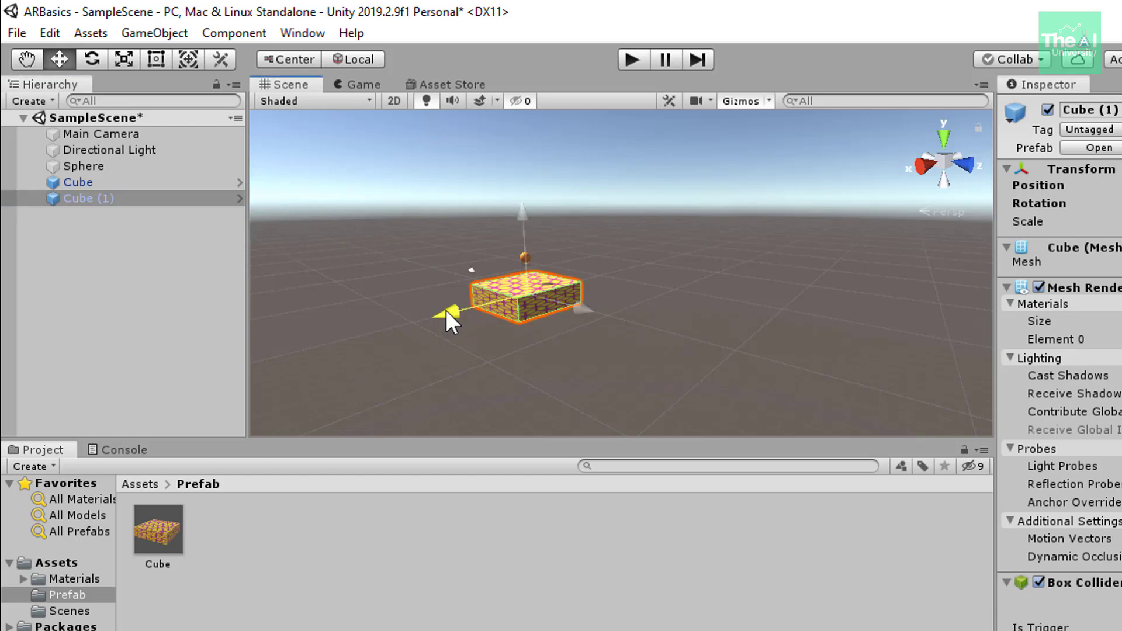
pyautogui.moveTo(447, 310); pyautogui.dragTo(351, 355)
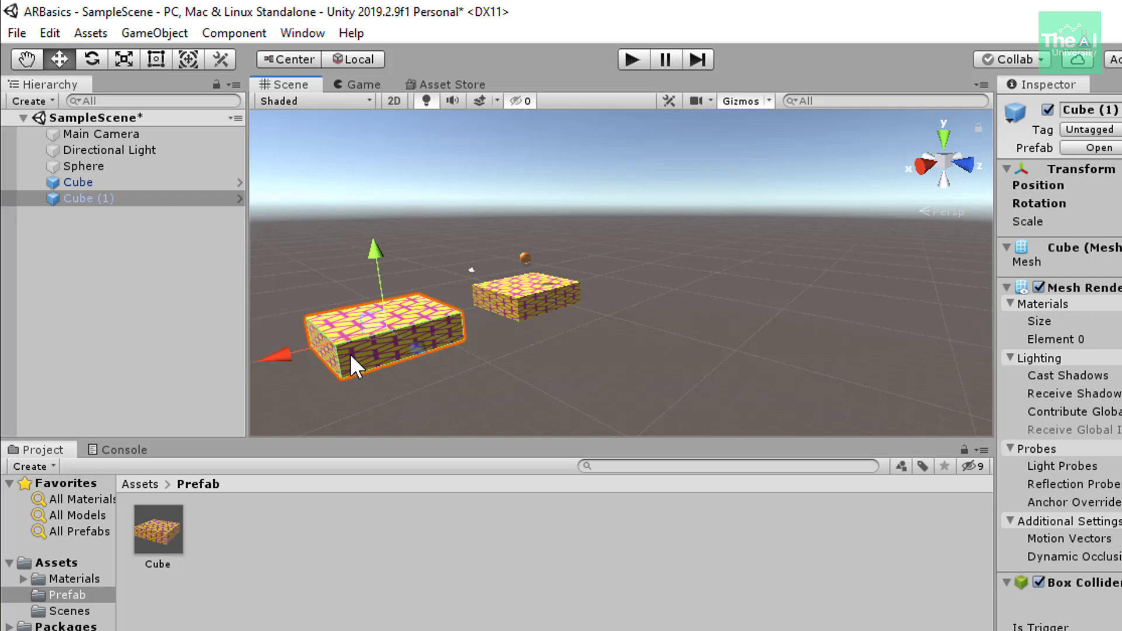
# - Rename Cube (1) to CubeLeft in the Hierarchy
pyautogui.click(97, 198)
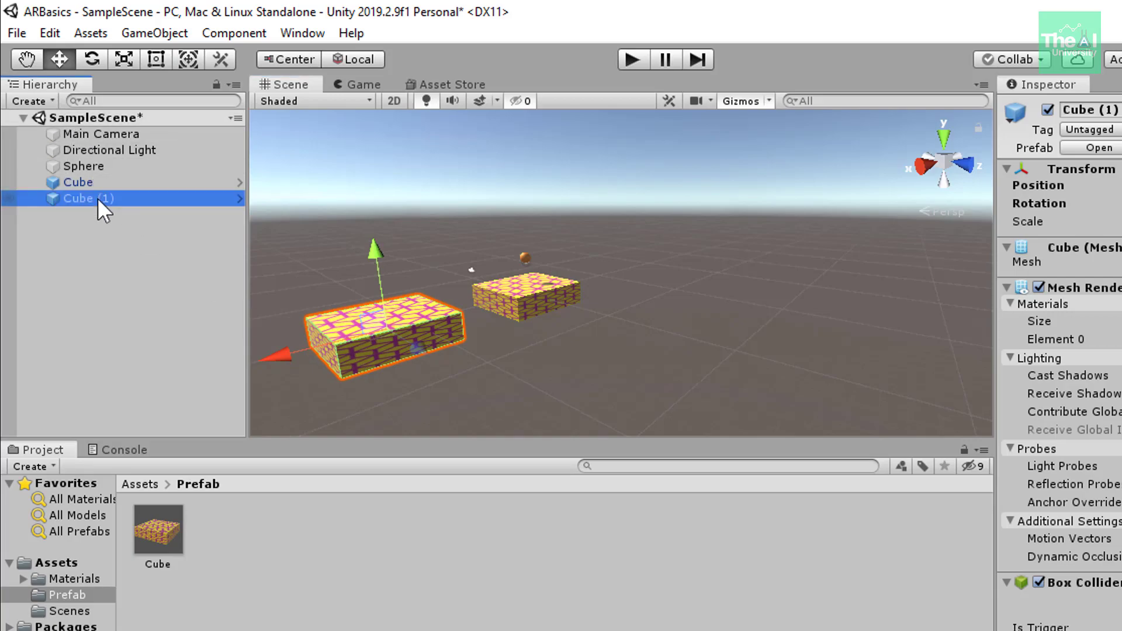
pyautogui.click(97, 198)
pyautogui.write('Cube')
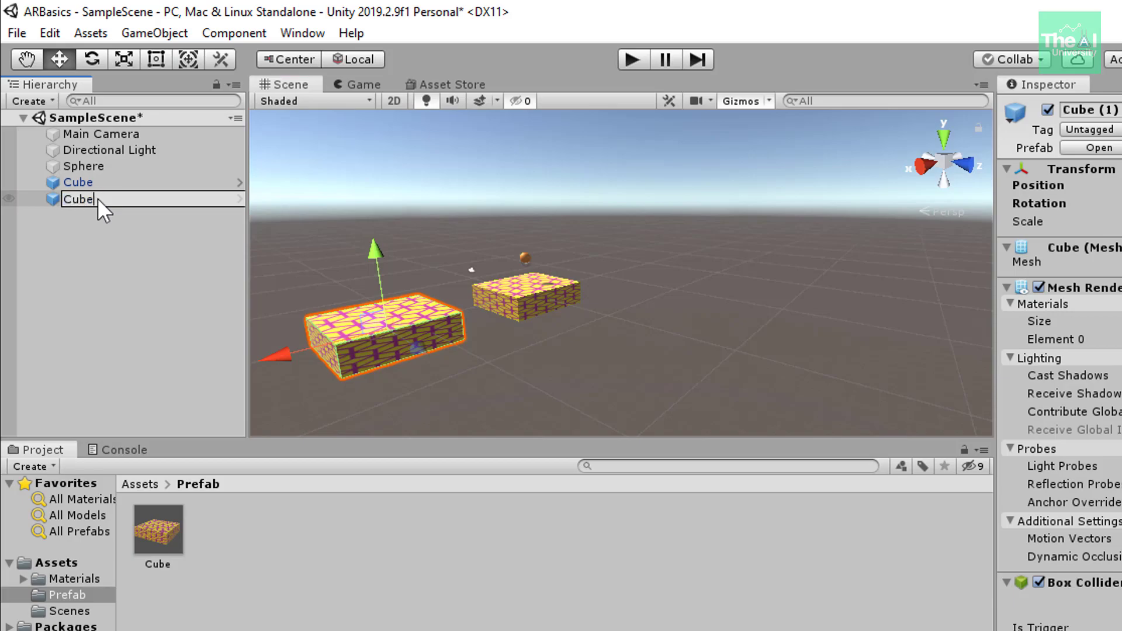
pyautogui.write('Left')
pyautogui.press('Return')
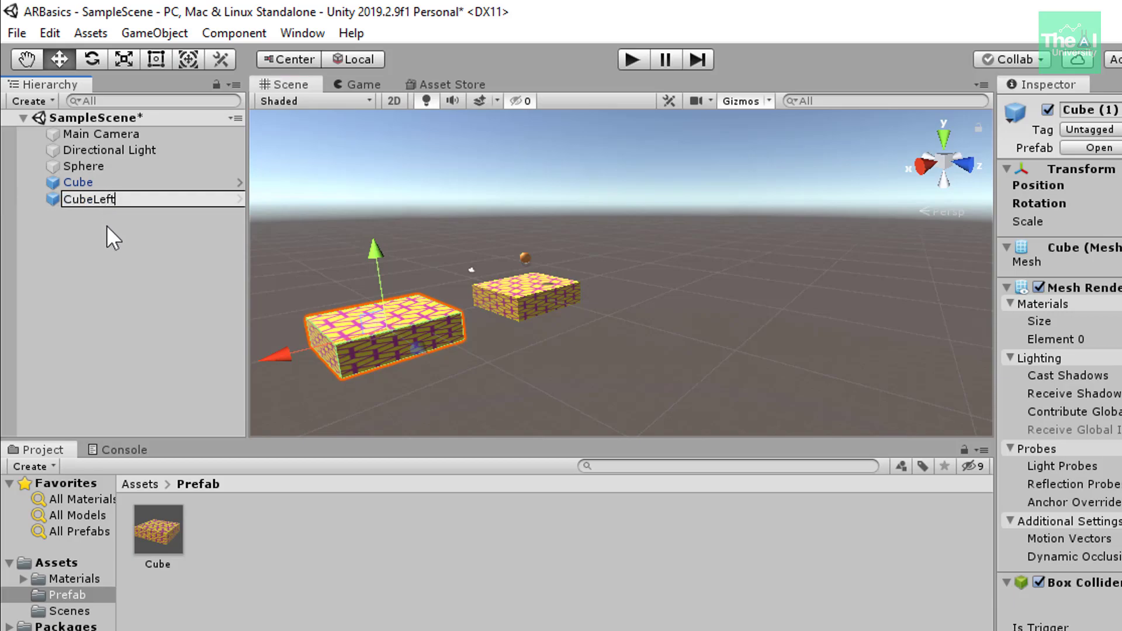
pyautogui.click(107, 226)
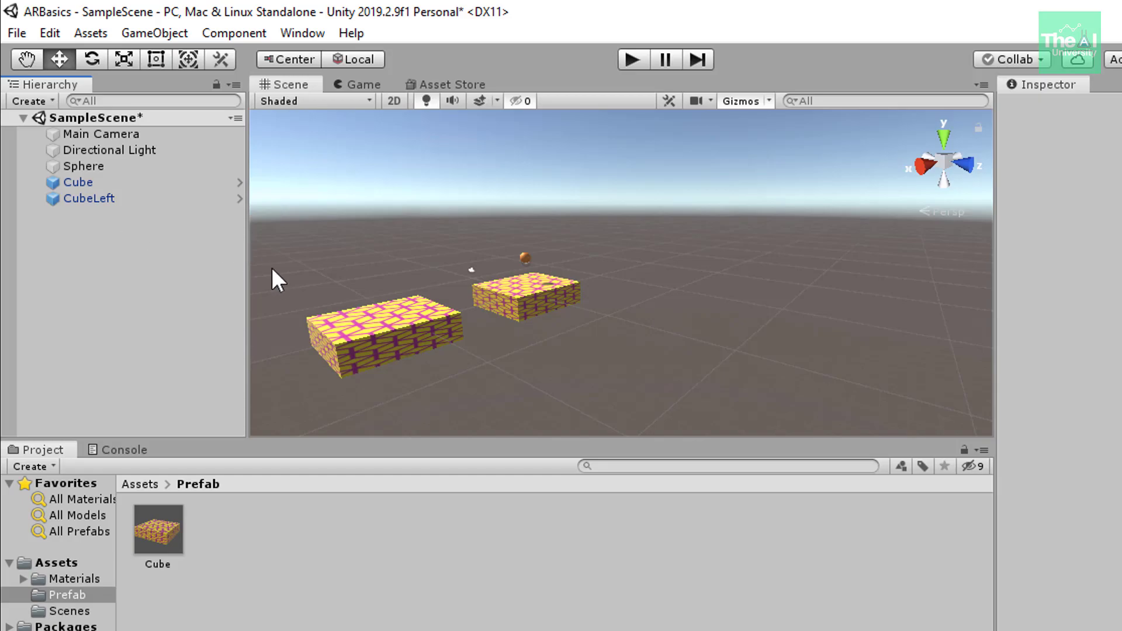
# - Add a third Cube prefab instance, raise it with the Y arrow, and name it CubeUp
pyautogui.moveTo(159, 539); pyautogui.dragTo(103, 254)
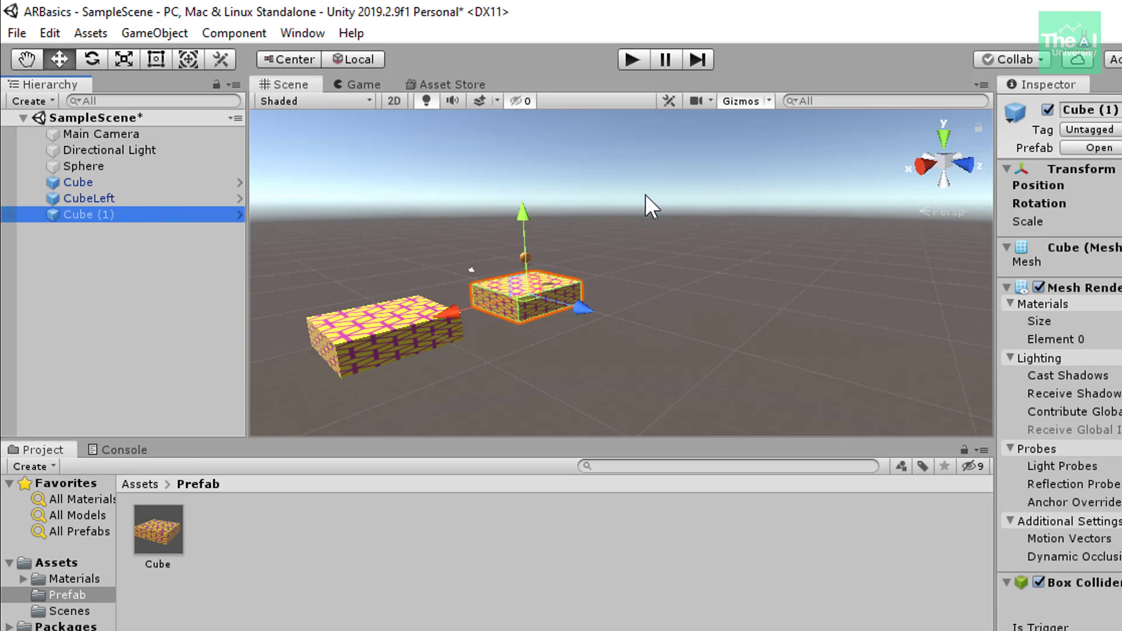
pyautogui.moveTo(523, 213); pyautogui.dragTo(519, 146)
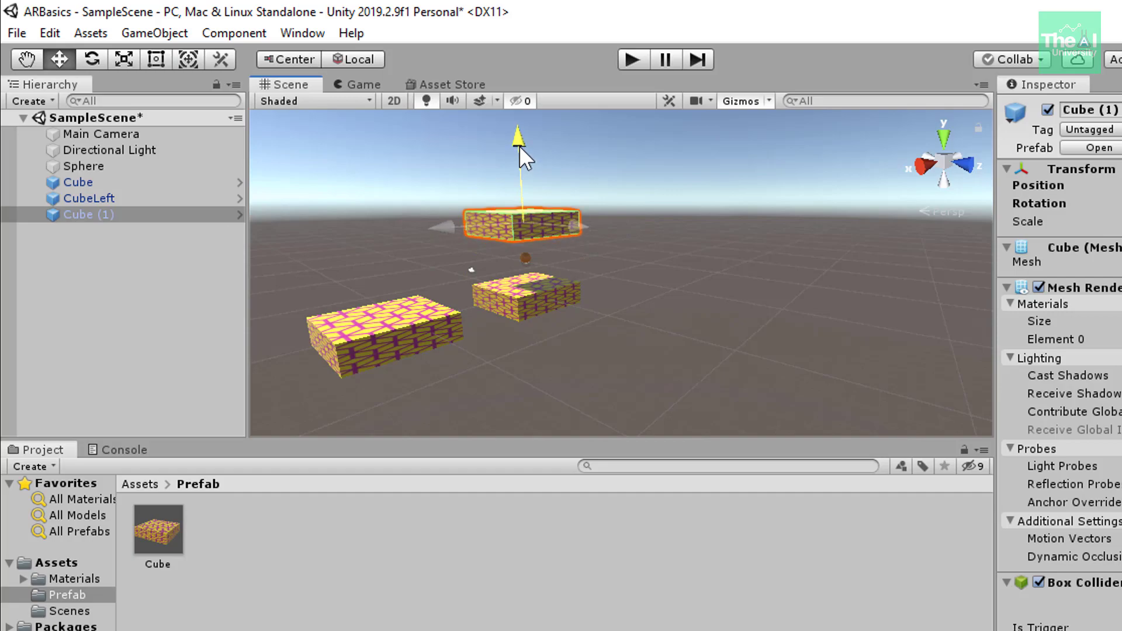
pyautogui.click(97, 214)
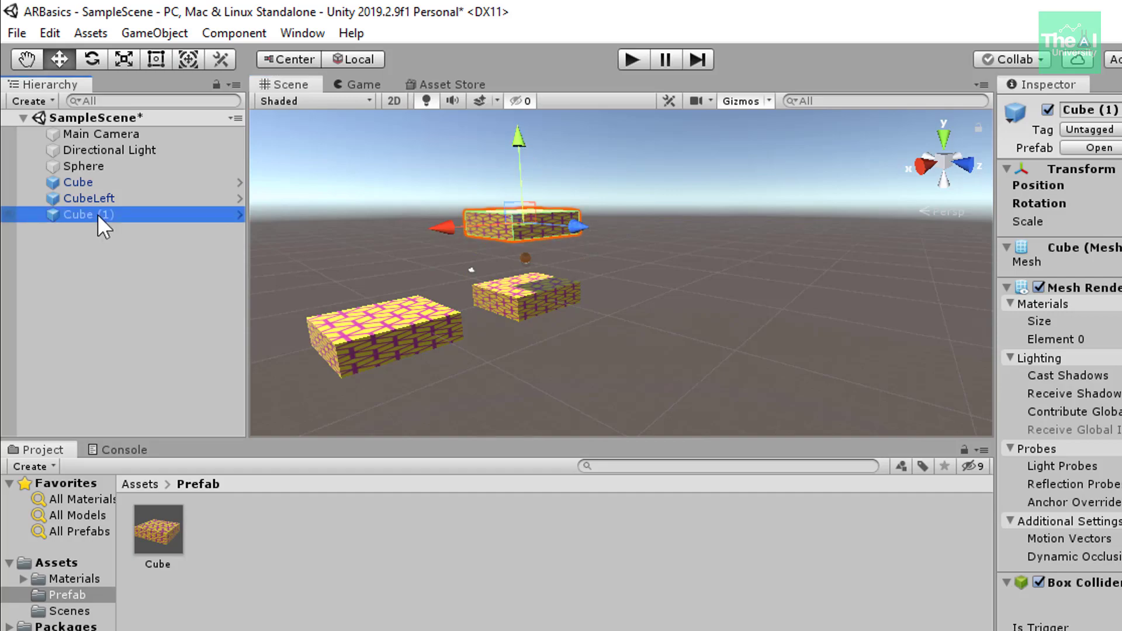
pyautogui.click(97, 214)
pyautogui.write('Cu')
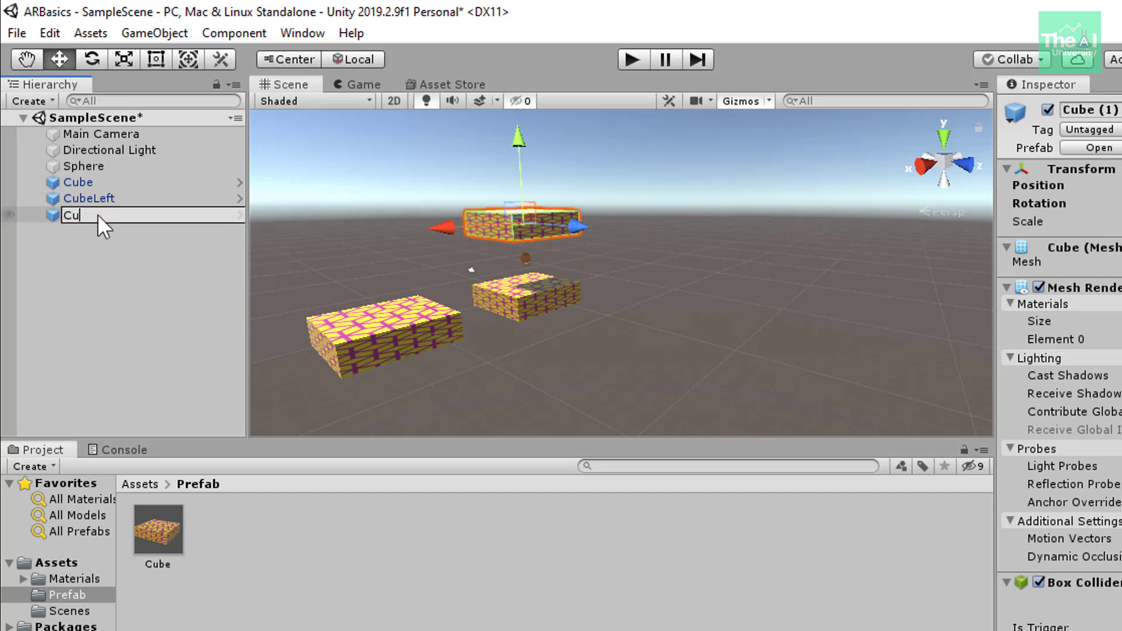
pyautogui.write('beUp')
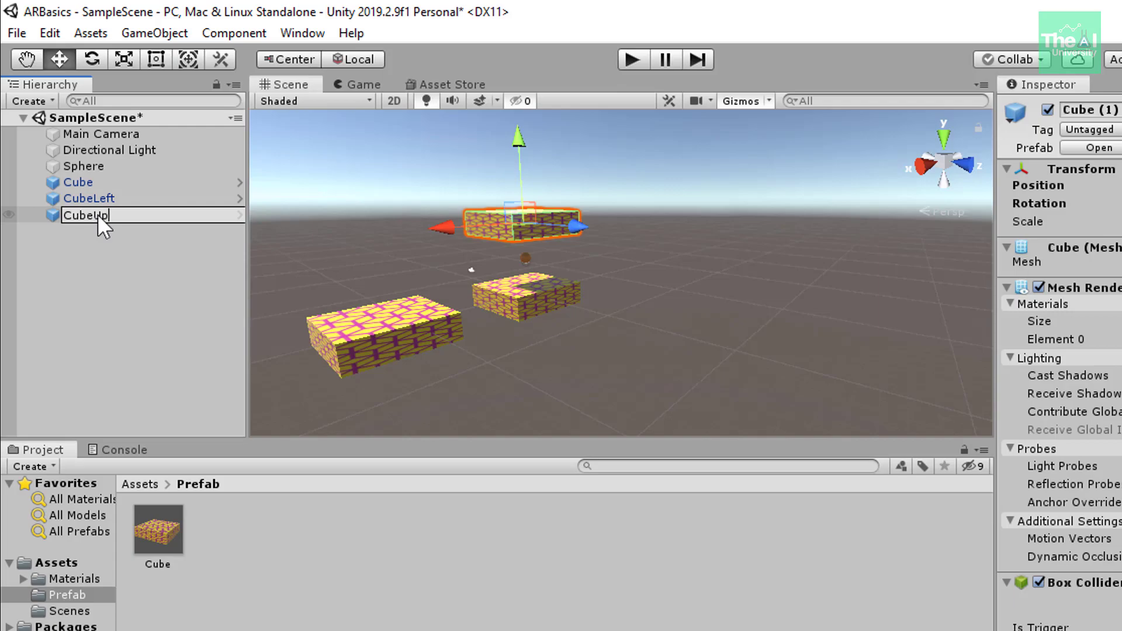
pyautogui.click(117, 255)
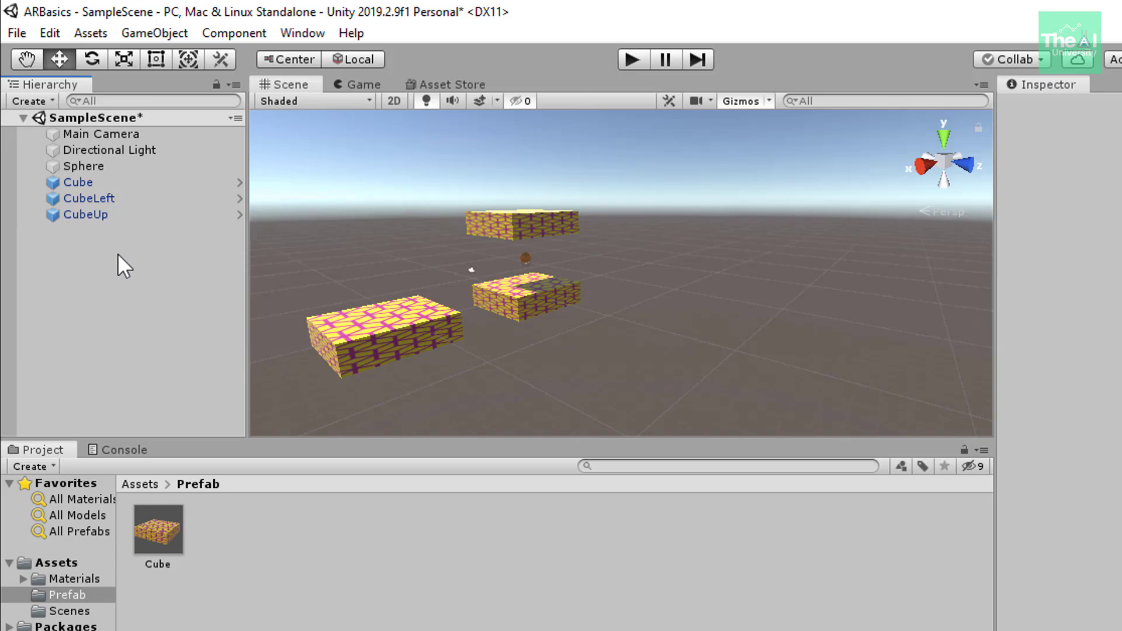
pyautogui.click(360, 84)
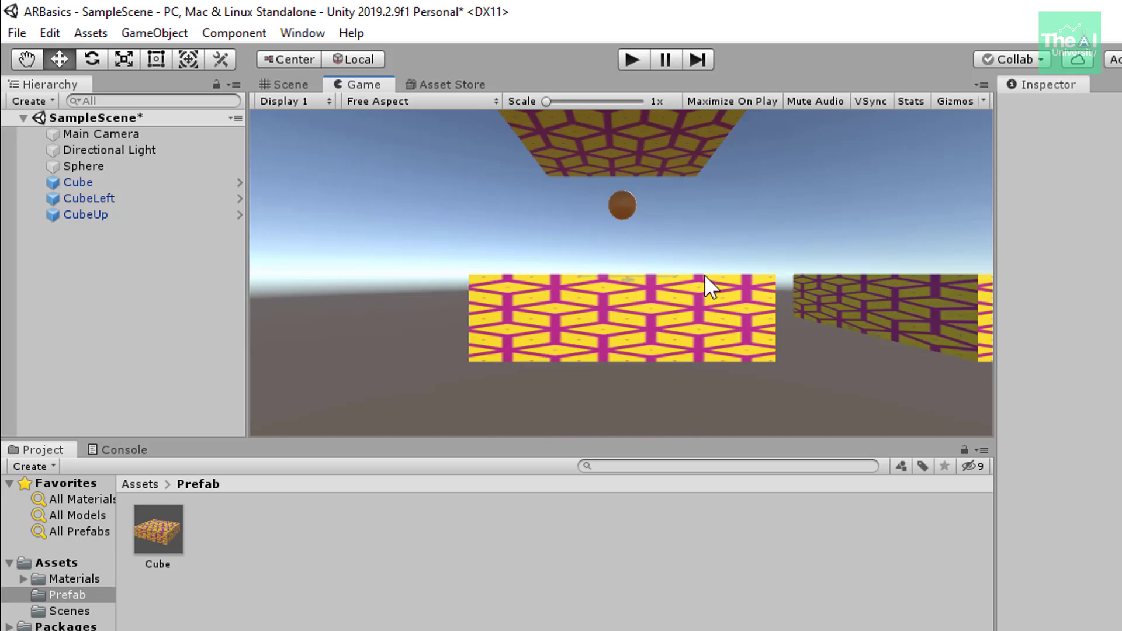
pyautogui.click(286, 84)
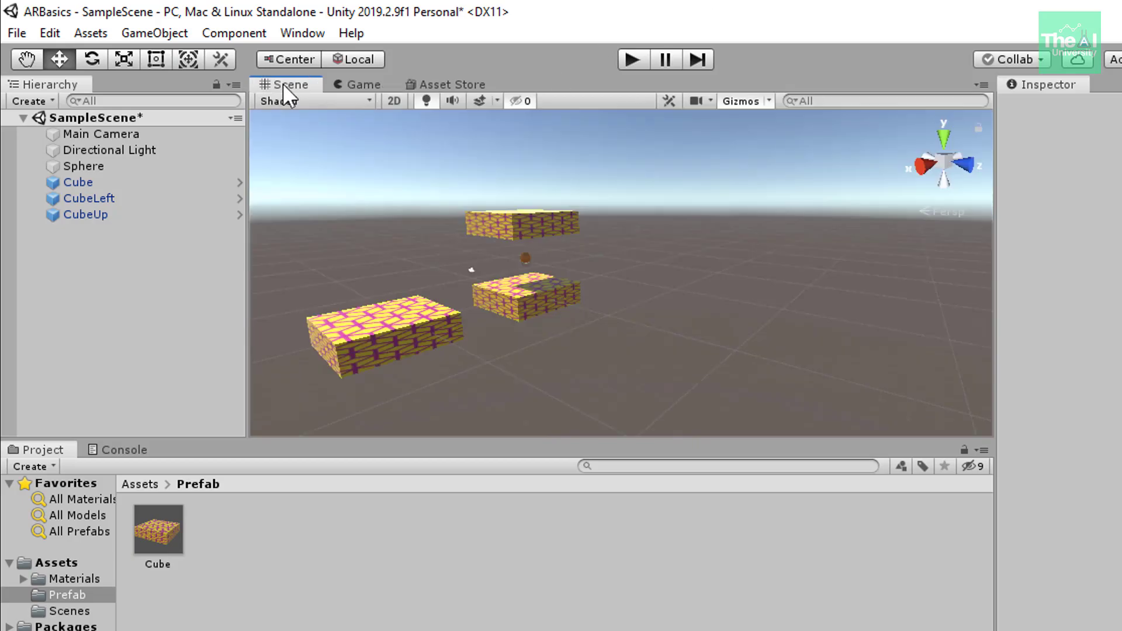
# - Set the Cube prefab's Mesh Renderer Element 0 material to Default-Material
pyautogui.click(149, 524)
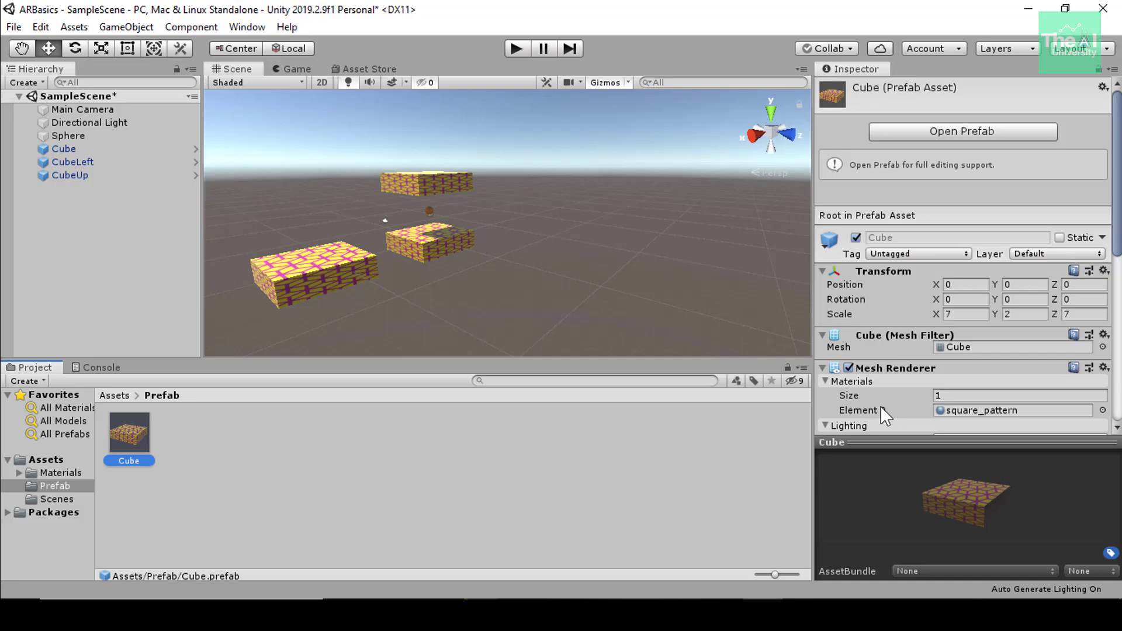
pyautogui.click(1102, 410)
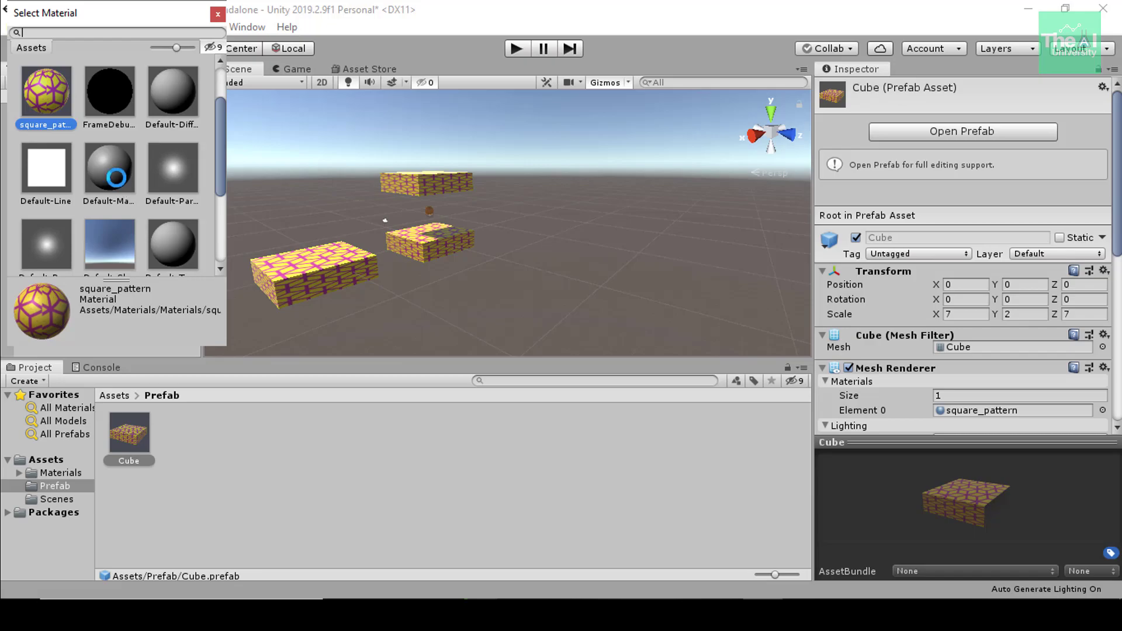
pyautogui.click(117, 177)
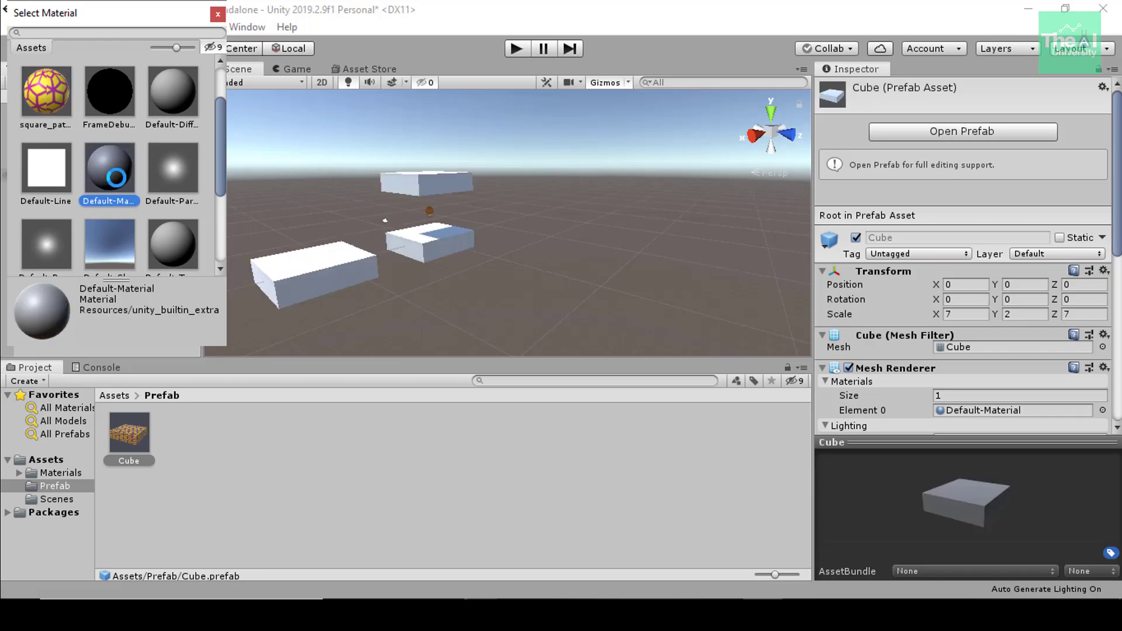